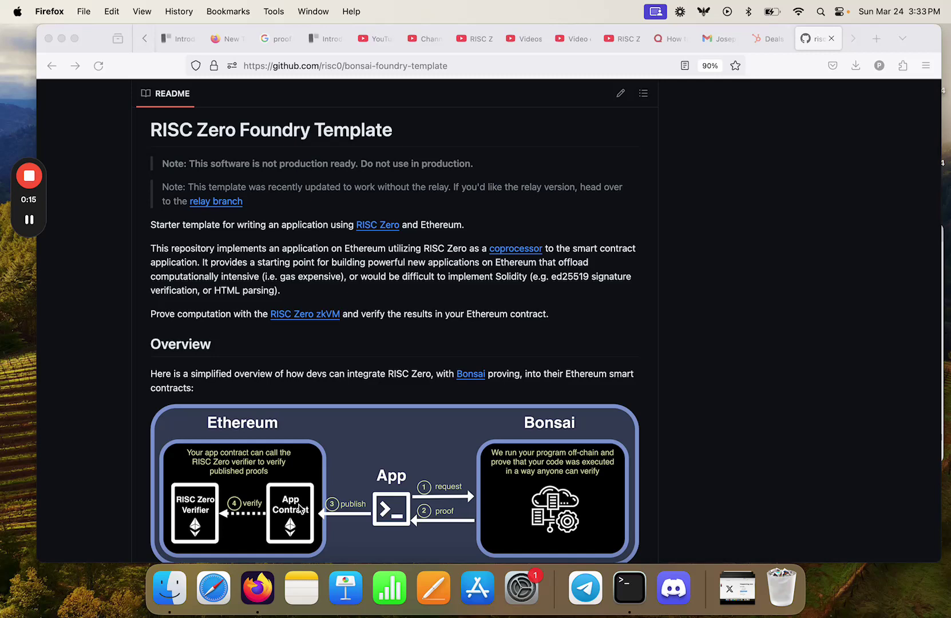
{"action": "scroll", "coordinate": [317, 327], "scroll_direction": "up", "scroll_amount": 5}
{"action": "scroll", "coordinate": [317, 328], "scroll_direction": "up", "scroll_amount": 5}
{"action": "scroll", "coordinate": [317, 327], "scroll_direction": "up", "scroll_amount": 3}
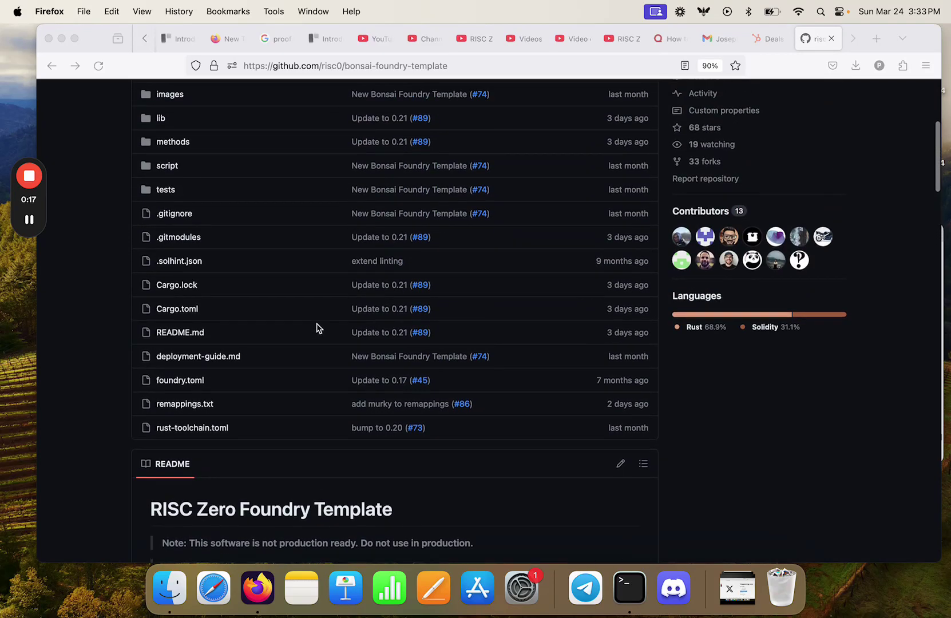
{"action": "scroll", "coordinate": [316, 327], "scroll_direction": "up", "scroll_amount": 4}
{"action": "scroll", "coordinate": [316, 328], "scroll_direction": "up", "scroll_amount": 2}
{"action": "scroll", "coordinate": [168, 182], "scroll_direction": "up", "scroll_amount": 3}
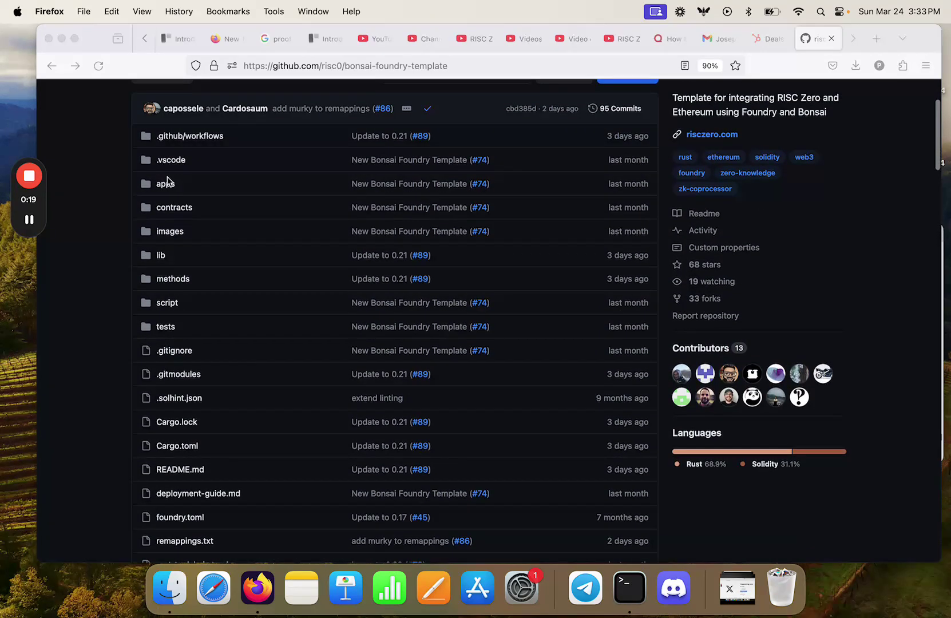
Step: Browse through apps, src and bin in bonsai-foundry-template to open publisher.rs
{"action": "left_click", "coordinate": [165, 184]}
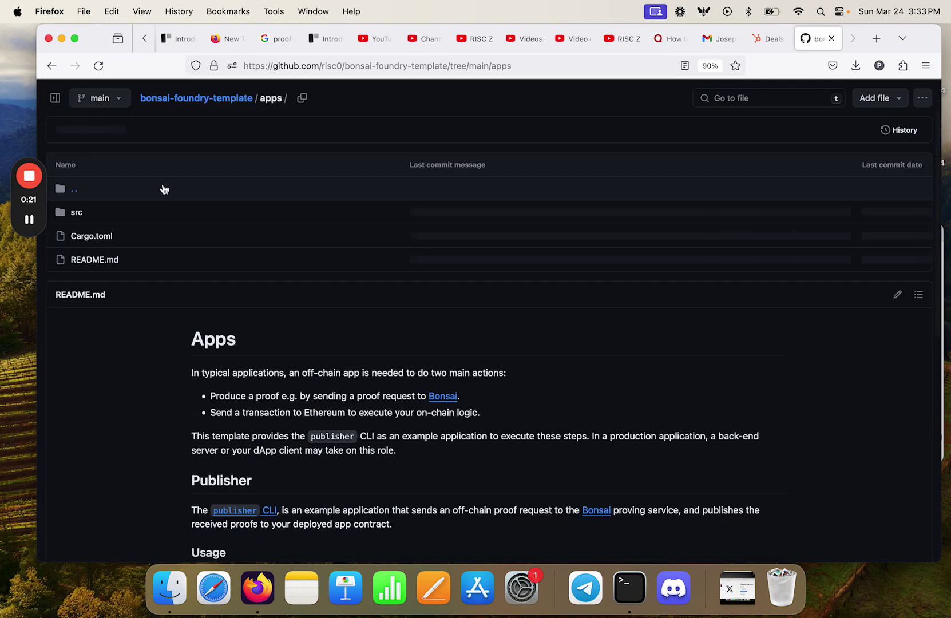
{"action": "left_click", "coordinate": [77, 212]}
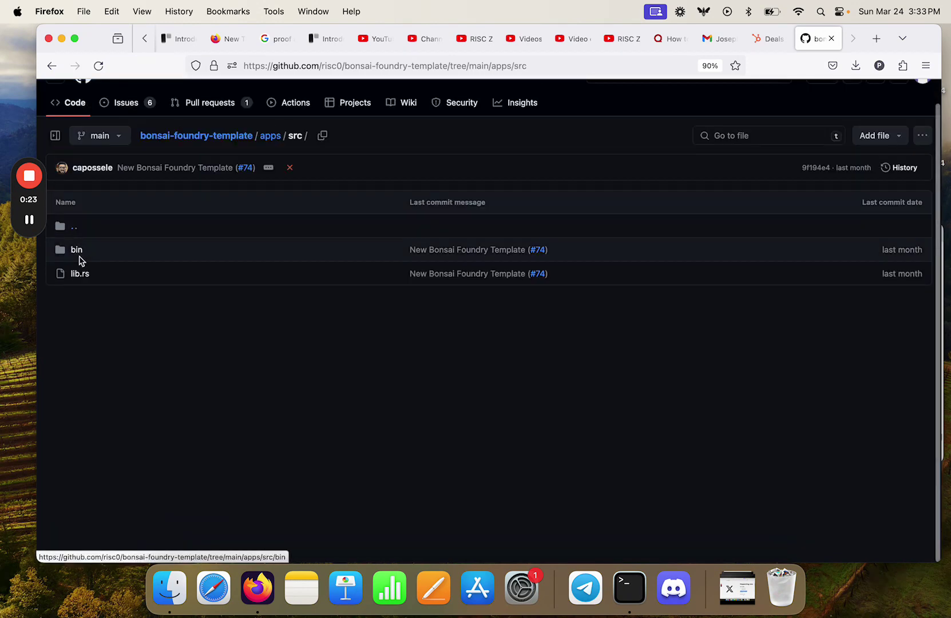
{"action": "left_click", "coordinate": [76, 249]}
{"action": "left_click", "coordinate": [92, 250]}
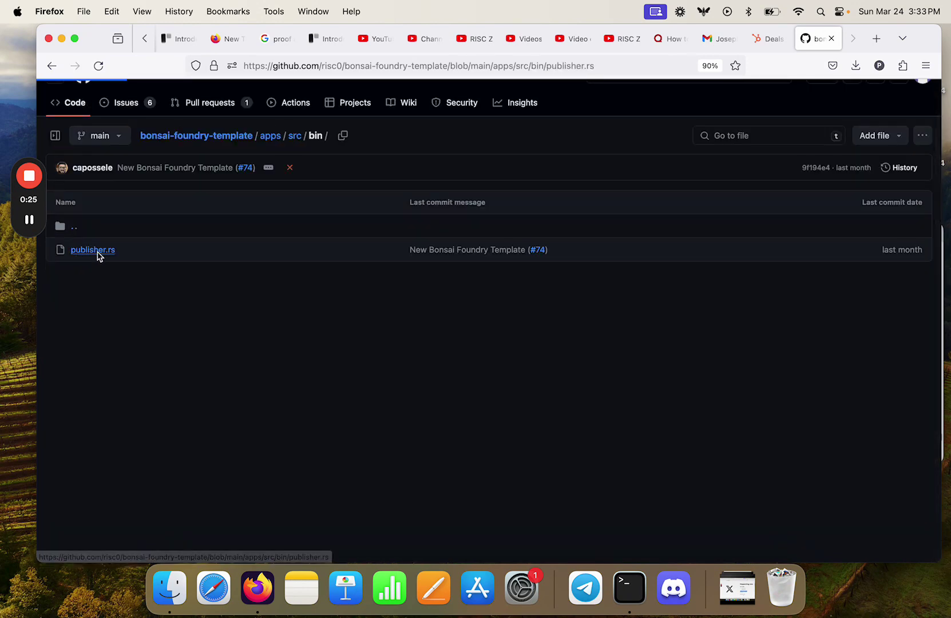
{"action": "scroll", "coordinate": [241, 343], "scroll_direction": "down", "scroll_amount": 5}
{"action": "scroll", "coordinate": [242, 343], "scroll_direction": "down", "scroll_amount": 3}
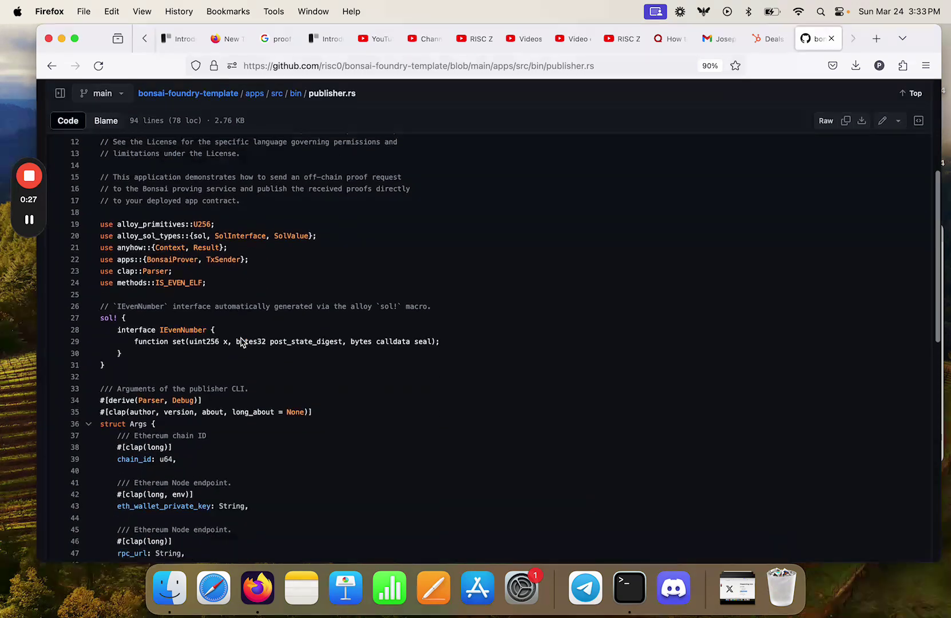
{"action": "scroll", "coordinate": [241, 343], "scroll_direction": "down", "scroll_amount": 5}
{"action": "scroll", "coordinate": [241, 344], "scroll_direction": "down", "scroll_amount": 3}
{"action": "scroll", "coordinate": [242, 343], "scroll_direction": "down", "scroll_amount": 3}
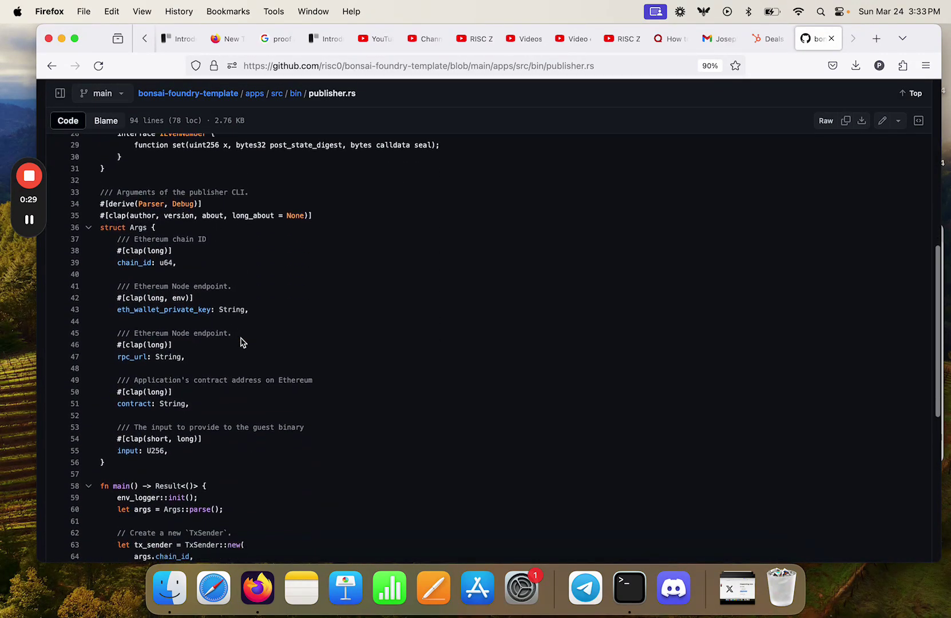
{"action": "scroll", "coordinate": [241, 343], "scroll_direction": "down", "scroll_amount": 3}
{"action": "scroll", "coordinate": [241, 344], "scroll_direction": "down", "scroll_amount": 2}
{"action": "scroll", "coordinate": [241, 344], "scroll_direction": "down", "scroll_amount": 2}
{"action": "scroll", "coordinate": [242, 343], "scroll_direction": "down", "scroll_amount": 3}
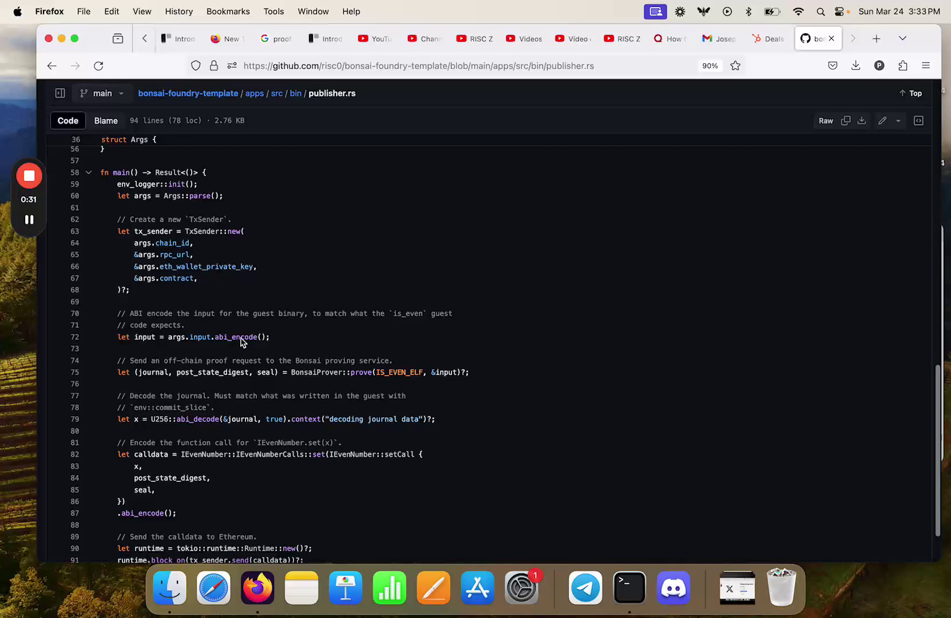
{"action": "scroll", "coordinate": [241, 344], "scroll_direction": "down", "scroll_amount": 2}
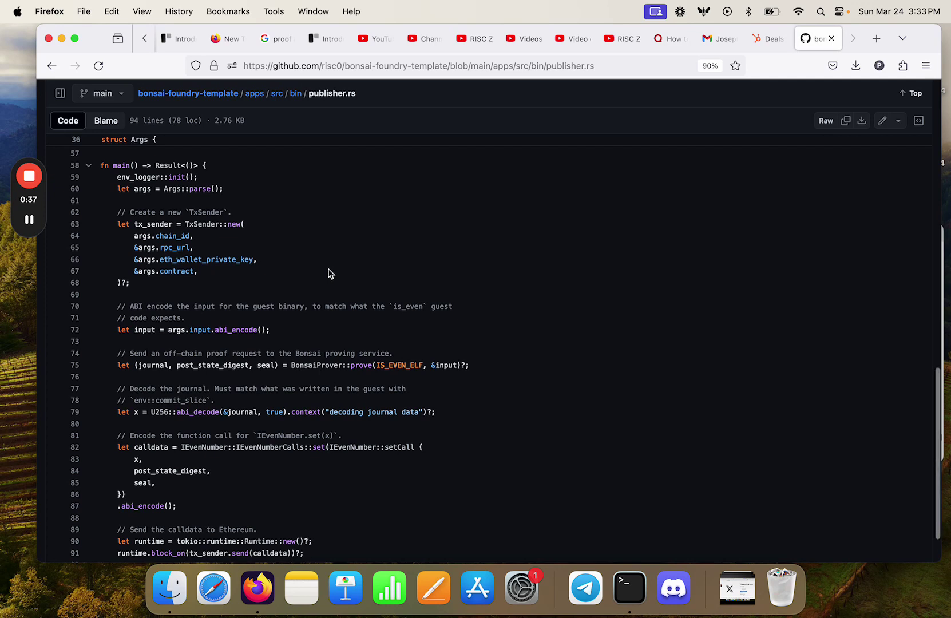
{"action": "scroll", "coordinate": [331, 274], "scroll_direction": "down", "scroll_amount": 1}
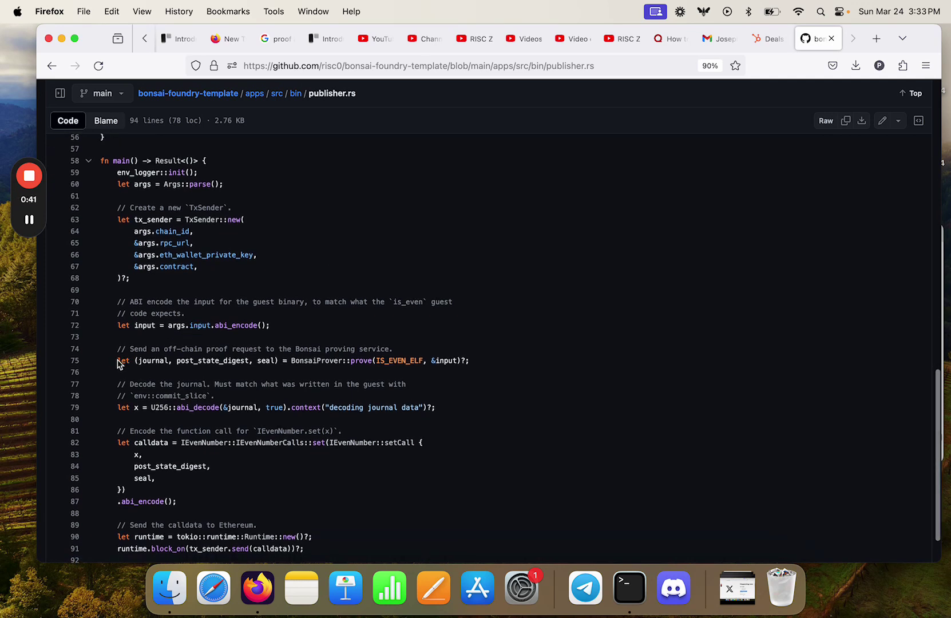
{"action": "left_click_drag", "start_coordinate": [117, 355], "coordinate": [473, 361]}
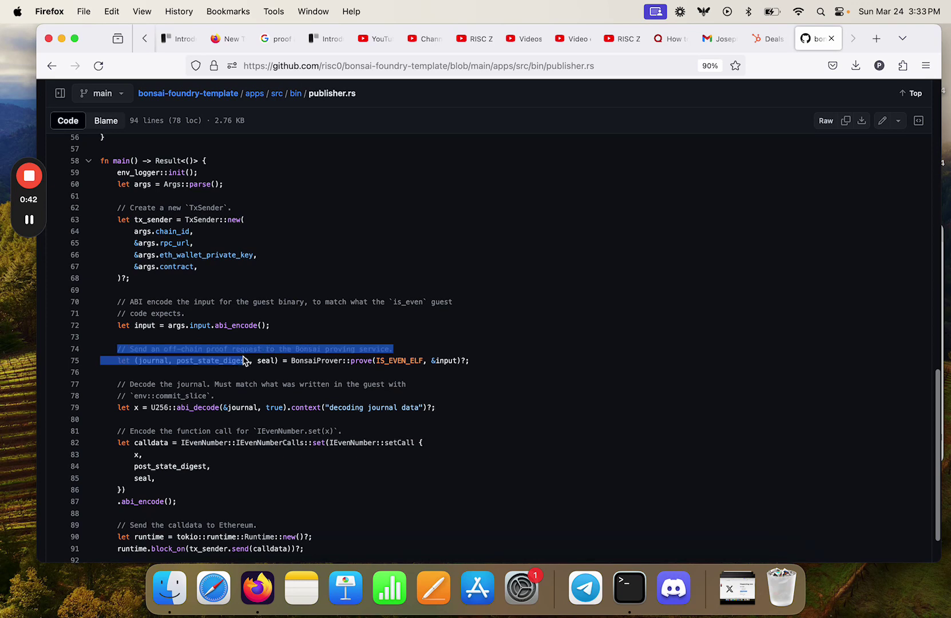
{"action": "left_click", "coordinate": [479, 364]}
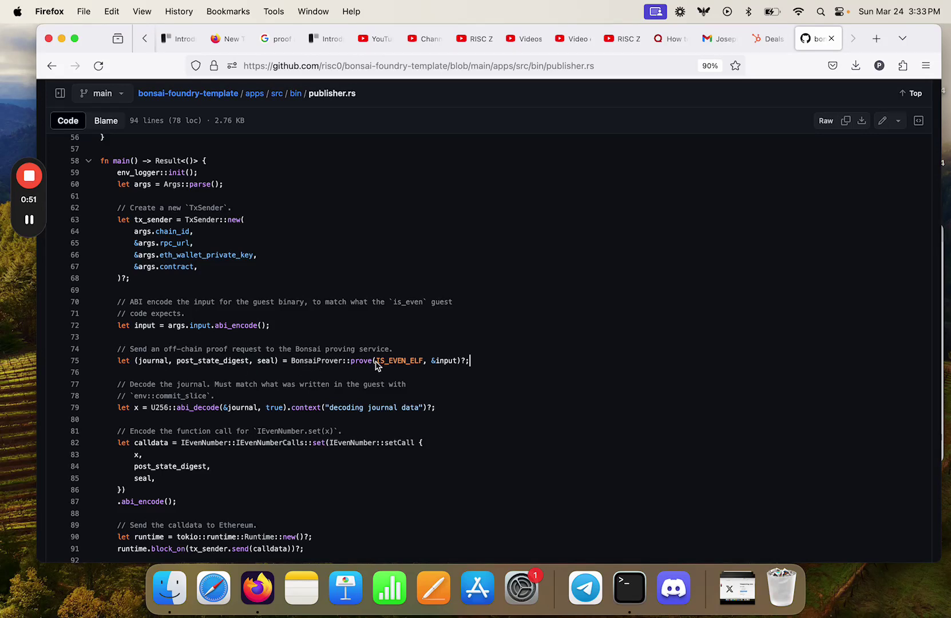
{"action": "left_click_drag", "start_coordinate": [376, 362], "coordinate": [425, 364]}
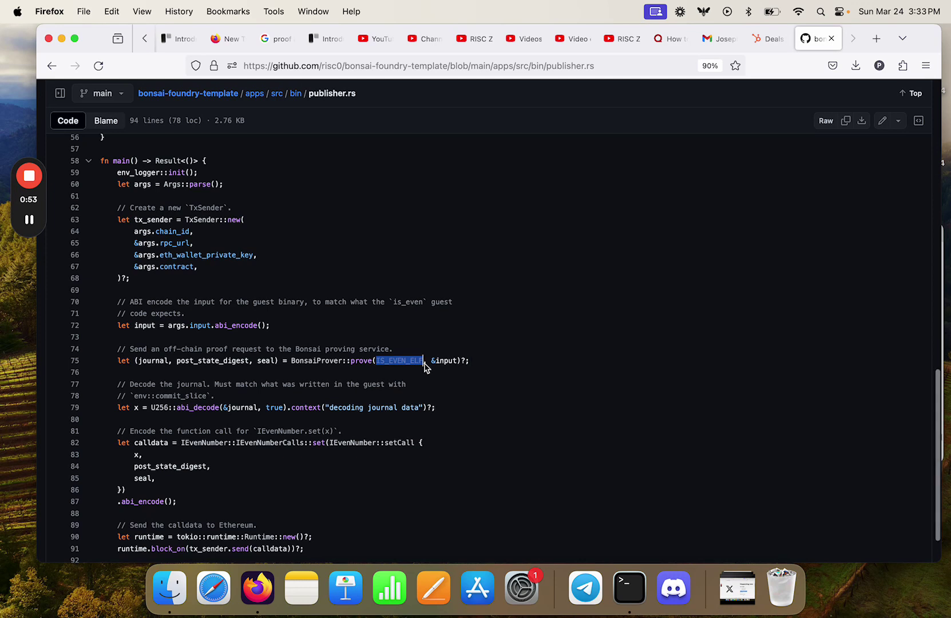
{"action": "left_click", "coordinate": [429, 362]}
{"action": "left_click_drag", "start_coordinate": [431, 361], "coordinate": [458, 361]}
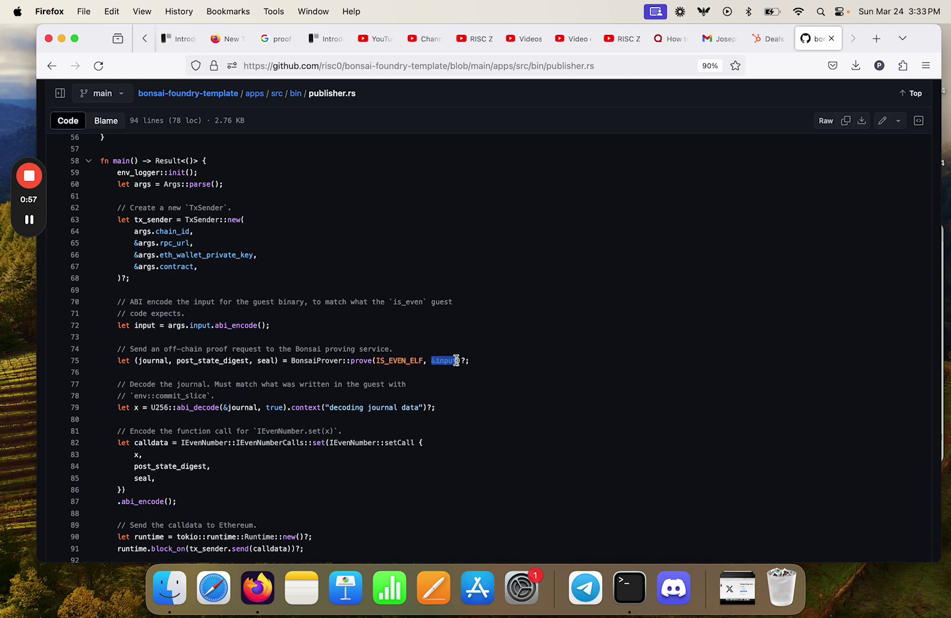
{"action": "scroll", "coordinate": [456, 360], "scroll_direction": "down", "scroll_amount": 1}
{"action": "scroll", "coordinate": [456, 361], "scroll_direction": "down", "scroll_amount": 1}
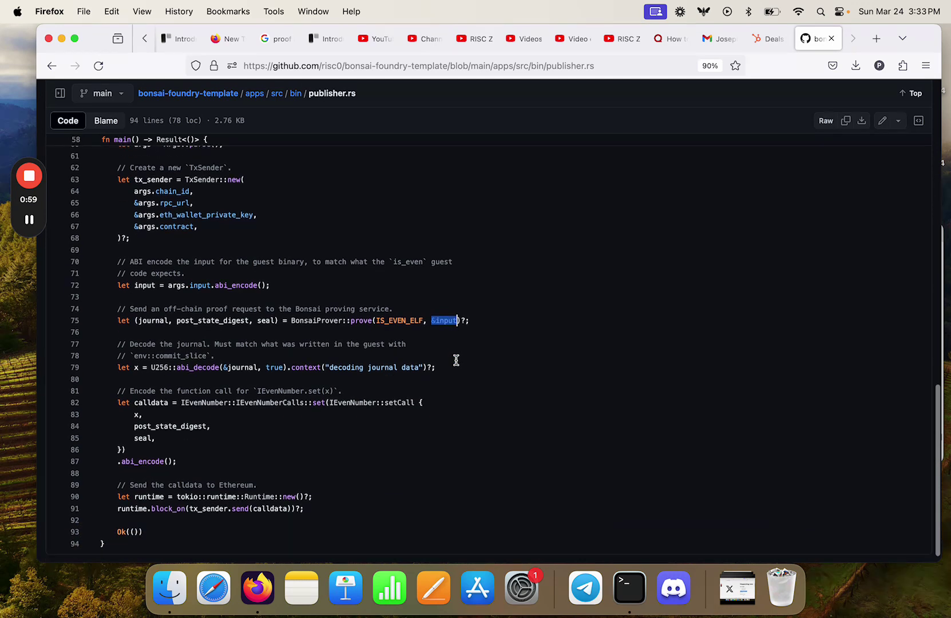
{"action": "scroll", "coordinate": [210, 354], "scroll_direction": "down", "scroll_amount": 1}
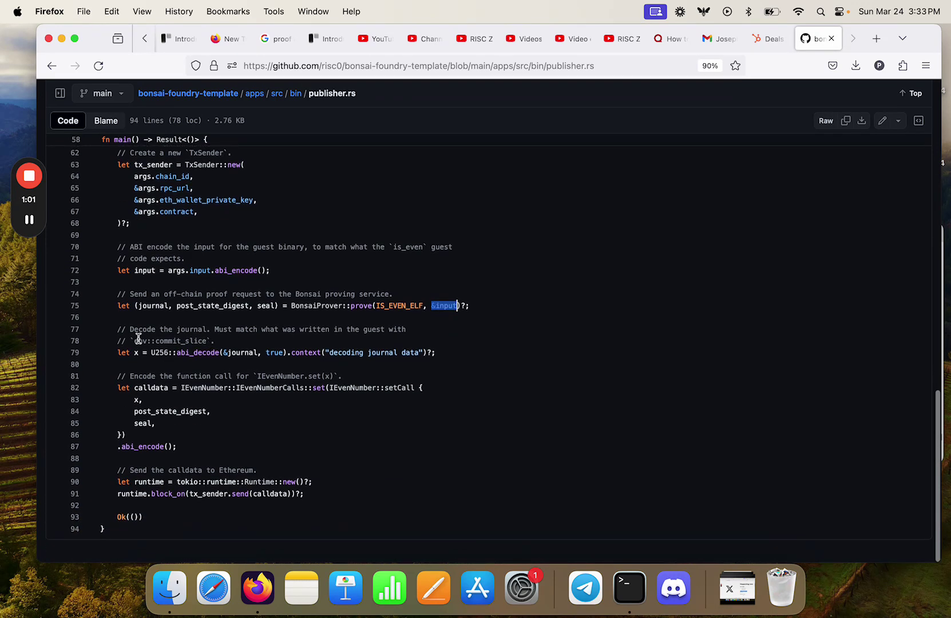
{"action": "left_click_drag", "start_coordinate": [115, 352], "coordinate": [445, 353]}
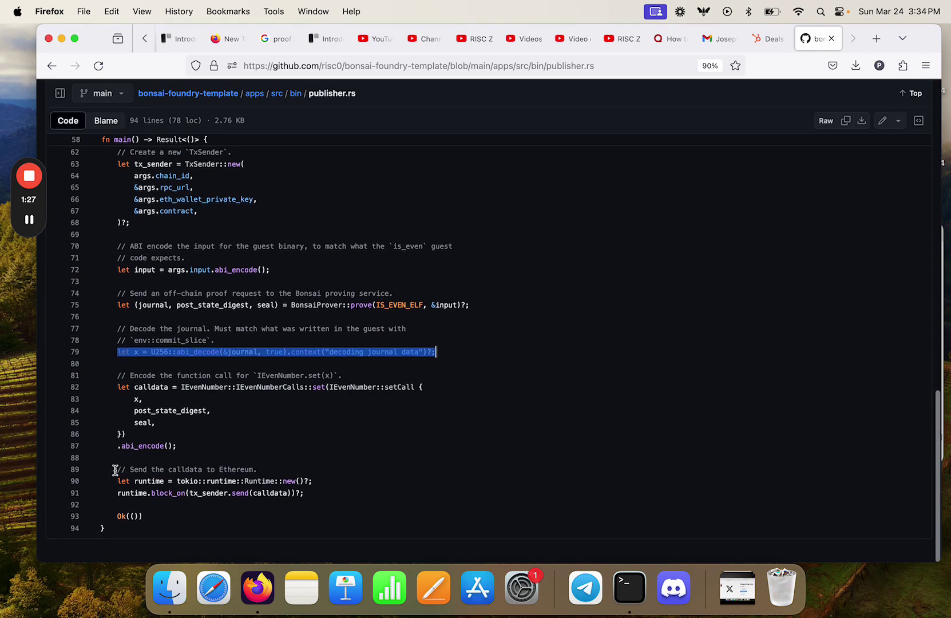
{"action": "left_click_drag", "start_coordinate": [114, 468], "coordinate": [343, 490]}
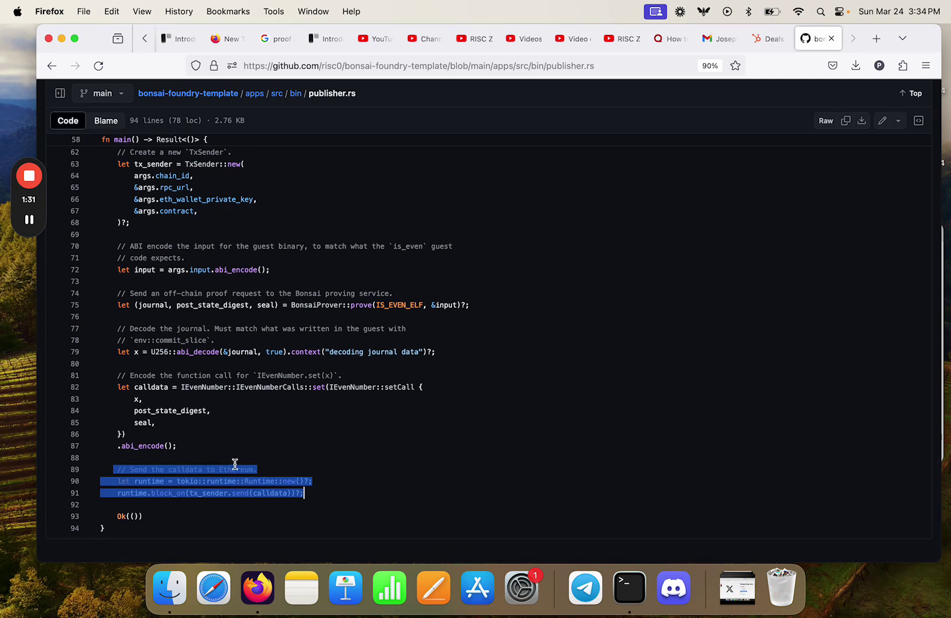
{"action": "left_click", "coordinate": [287, 473]}
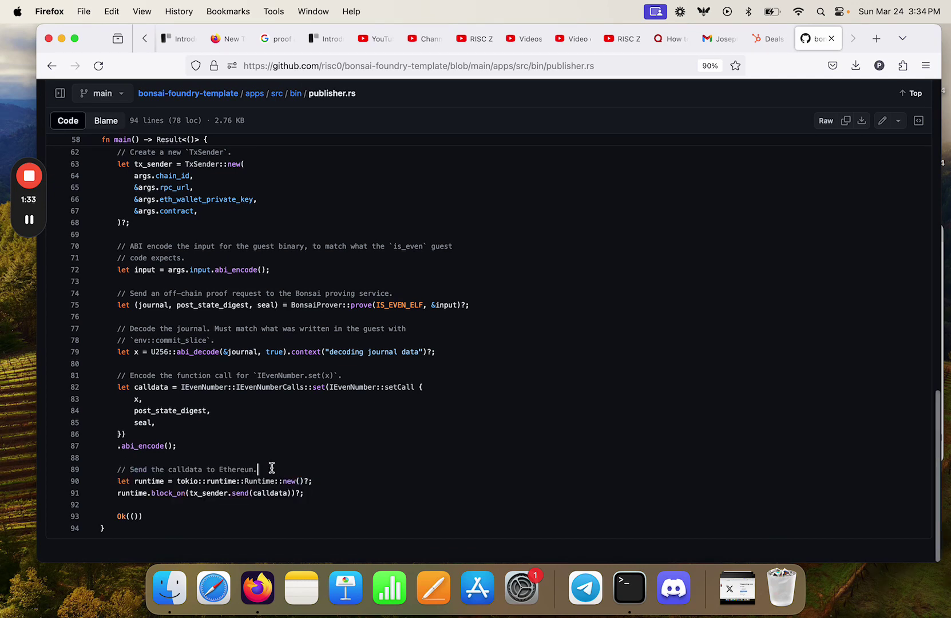
{"action": "scroll", "coordinate": [272, 468], "scroll_direction": "up", "scroll_amount": 1}
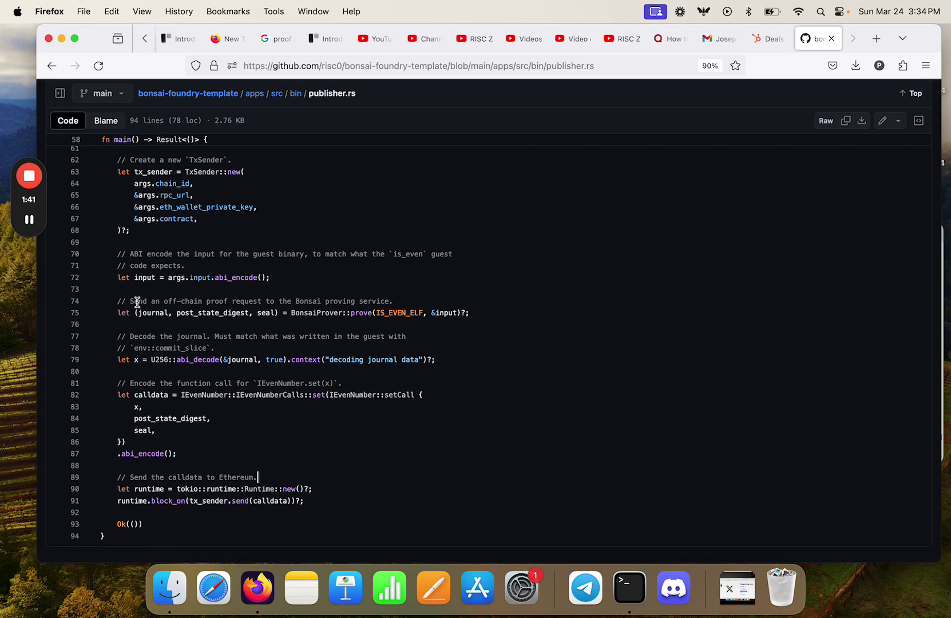
{"action": "left_click_drag", "start_coordinate": [127, 301], "coordinate": [394, 301]}
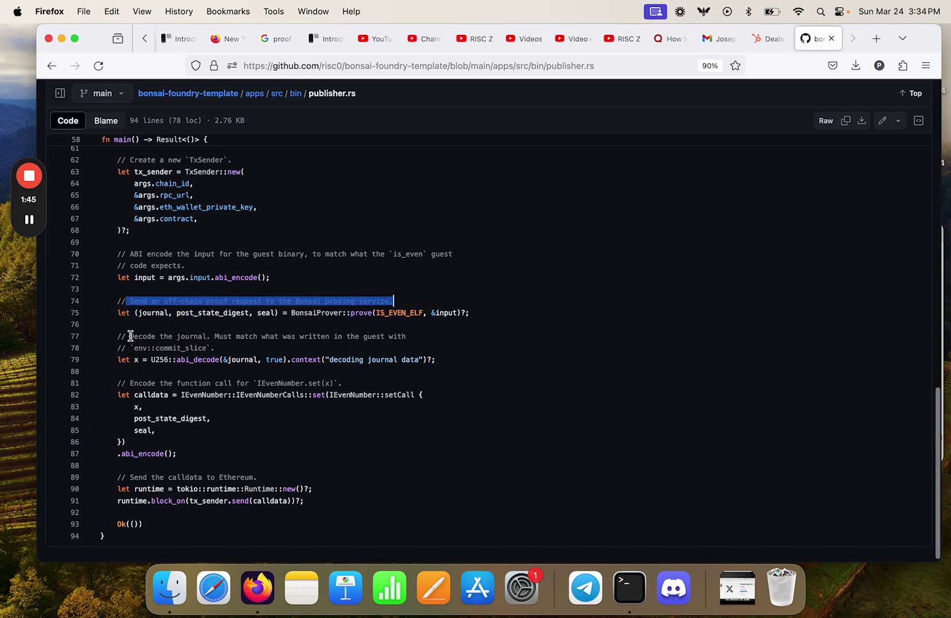
{"action": "mouse_move", "coordinate": [130, 337]}
{"action": "left_mouse_down"}
{"action": "mouse_move", "coordinate": [243, 340]}
{"action": "mouse_move", "coordinate": [216, 348]}
{"action": "left_mouse_up"}
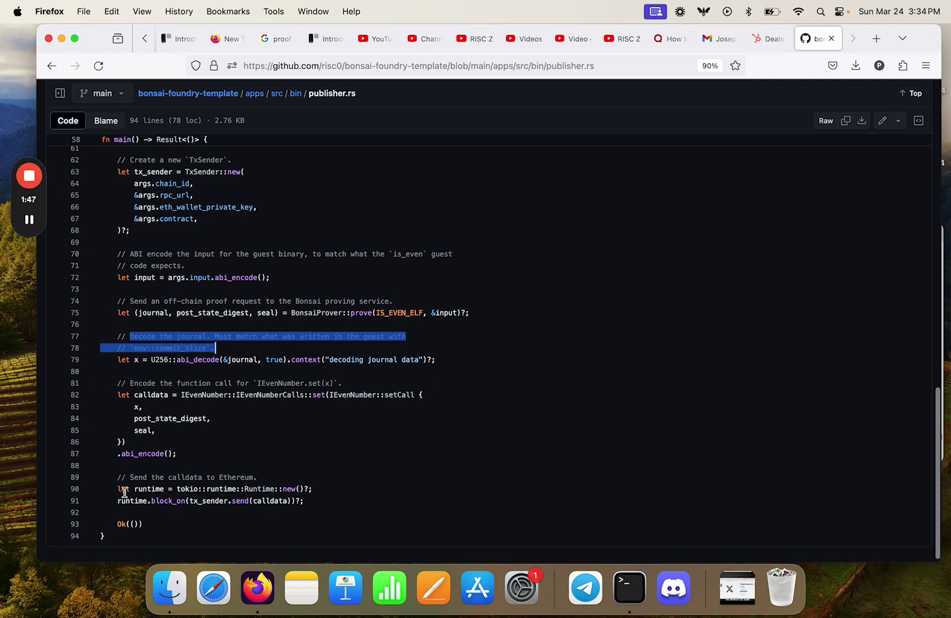
{"action": "left_click_drag", "start_coordinate": [130, 476], "coordinate": [258, 479]}
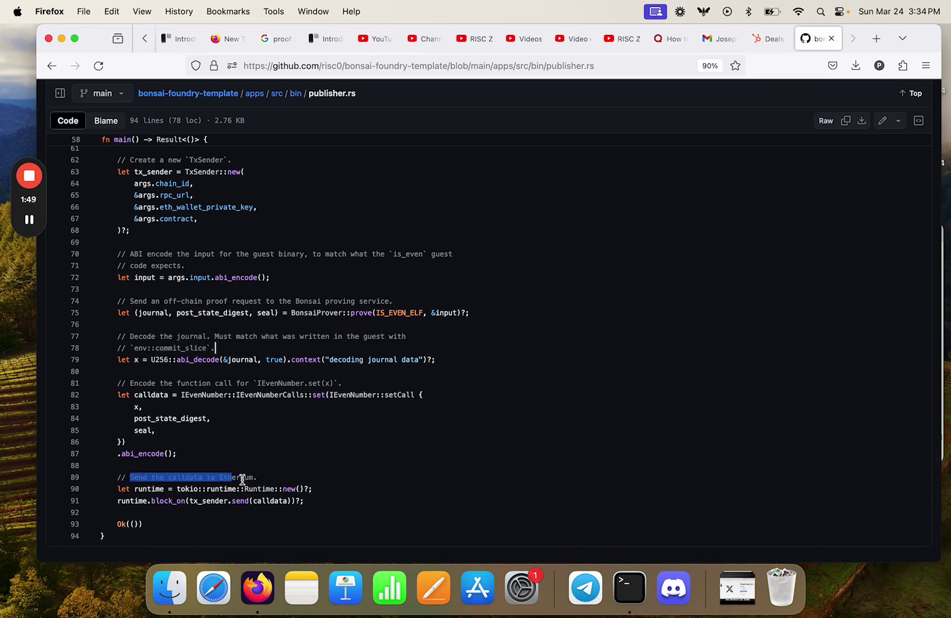